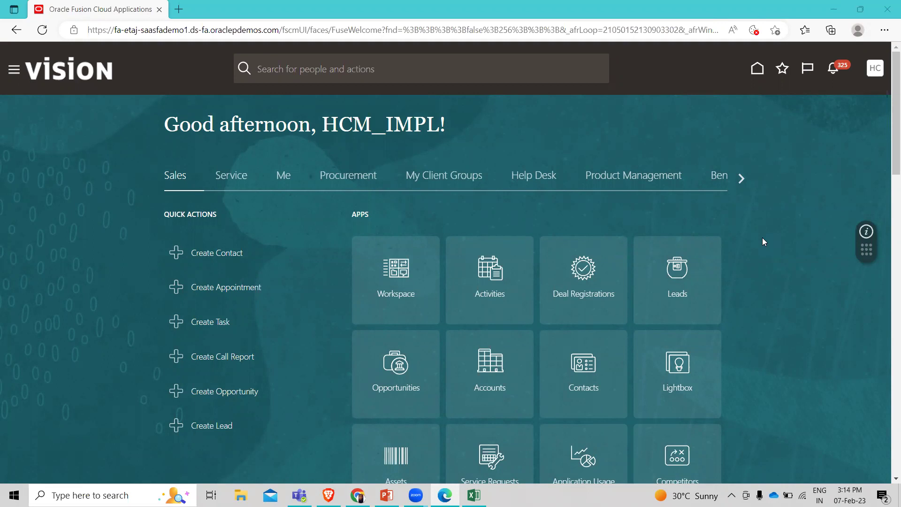
Step: Open Setup and Maintenance from the user menu and switch to the Workforce Deployment offering
{"action": "left_click", "coordinate": [874, 68]}
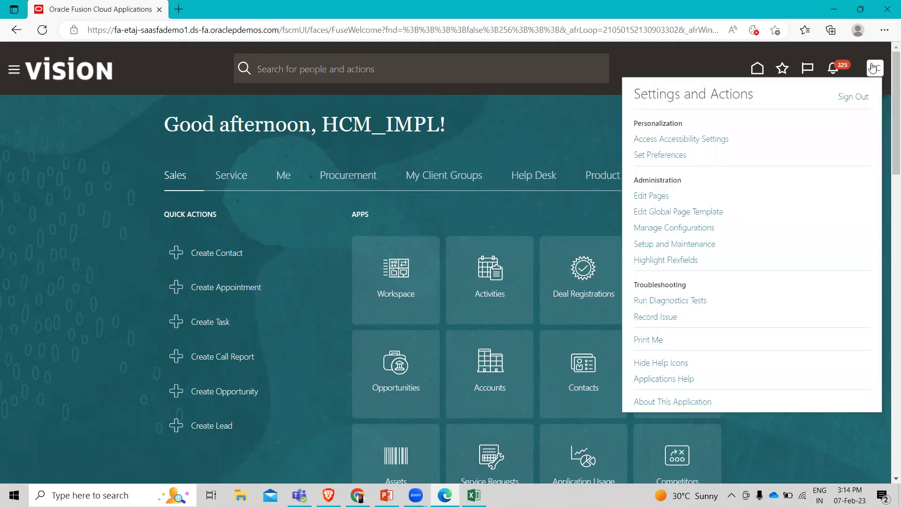
{"action": "left_click", "coordinate": [659, 245]}
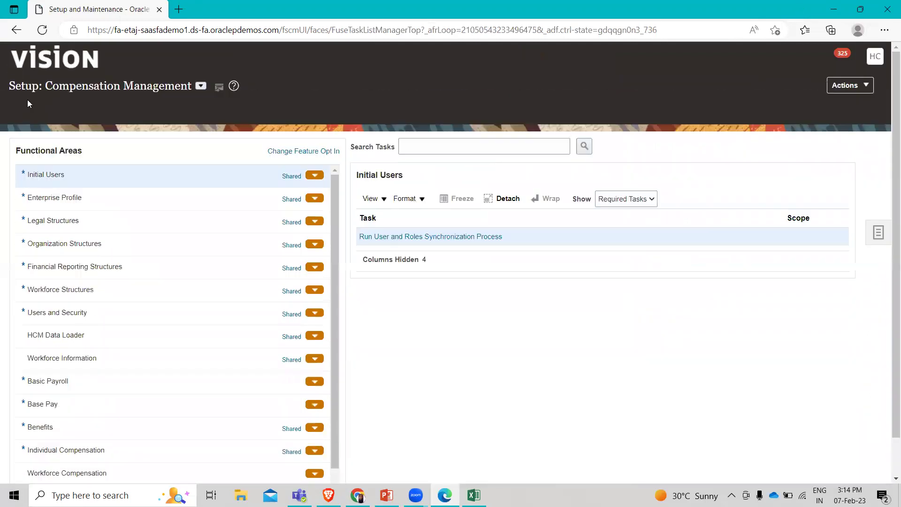
{"action": "left_click", "coordinate": [201, 86]}
{"action": "scroll", "coordinate": [283, 211], "scroll_direction": "down", "scroll_amount": 8}
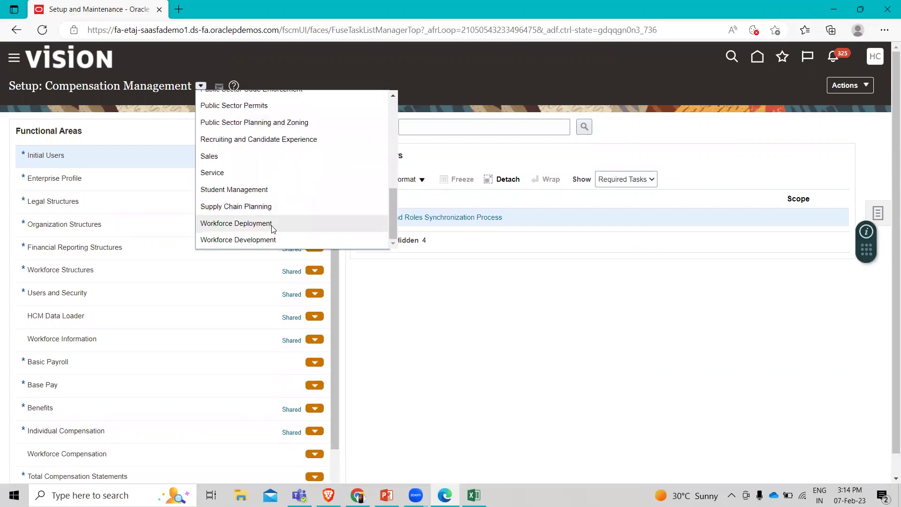
{"action": "left_click", "coordinate": [271, 225]}
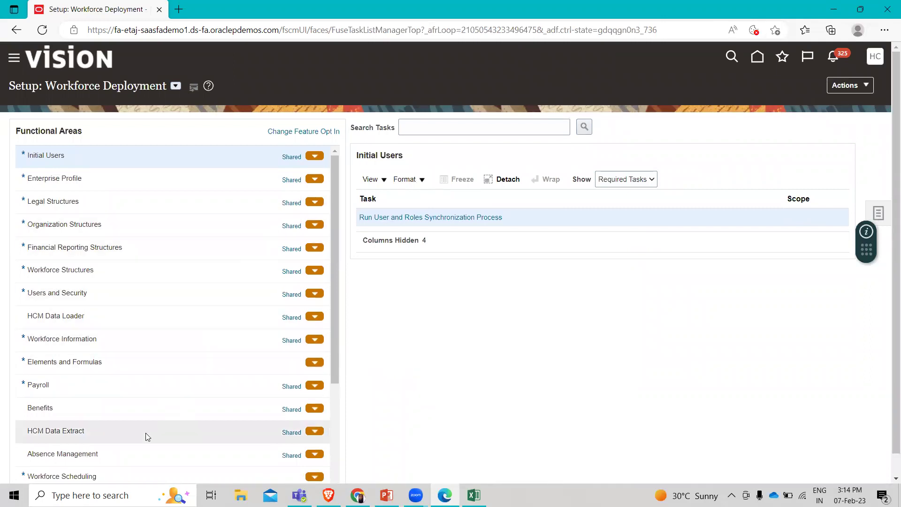
{"action": "scroll", "coordinate": [147, 435], "scroll_direction": "down", "scroll_amount": 3}
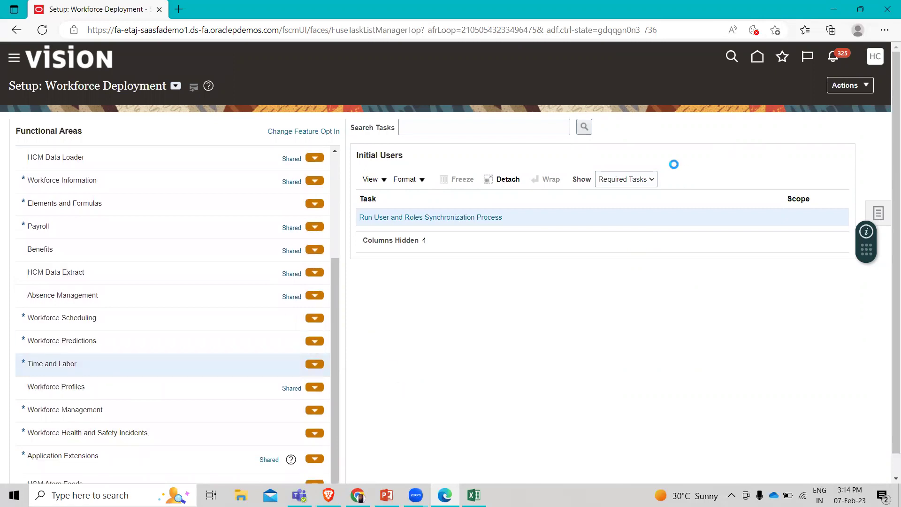
Step: Open the Time and Labor task Worker Time Entry Profiles and add a new profile
{"action": "left_click", "coordinate": [648, 184]}
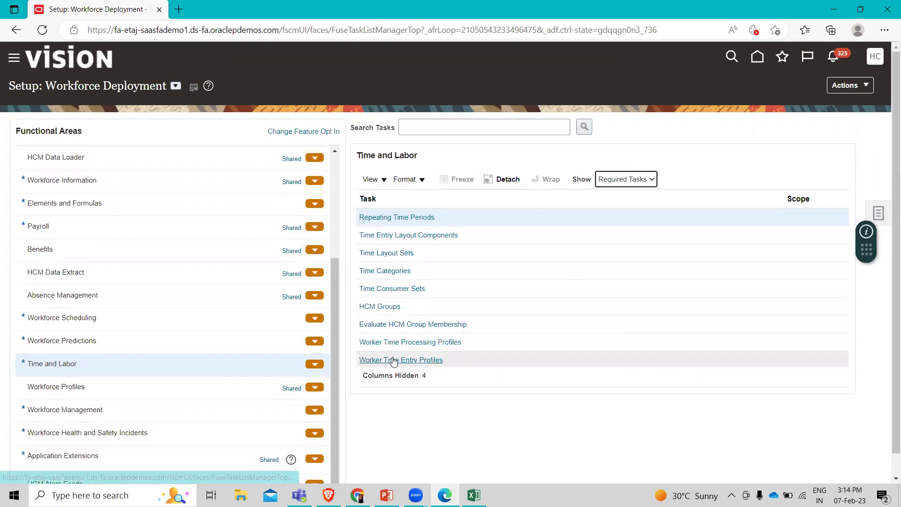
{"action": "left_click", "coordinate": [655, 181]}
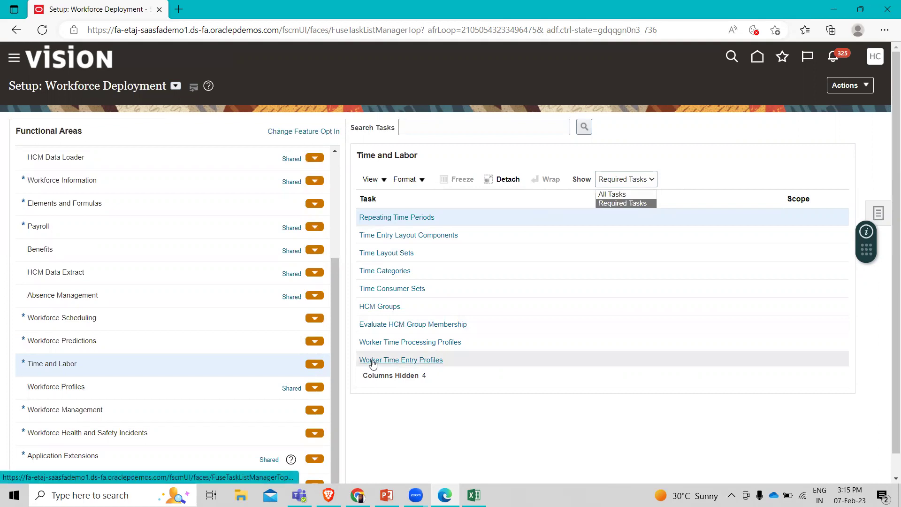
{"action": "left_click", "coordinate": [402, 362]}
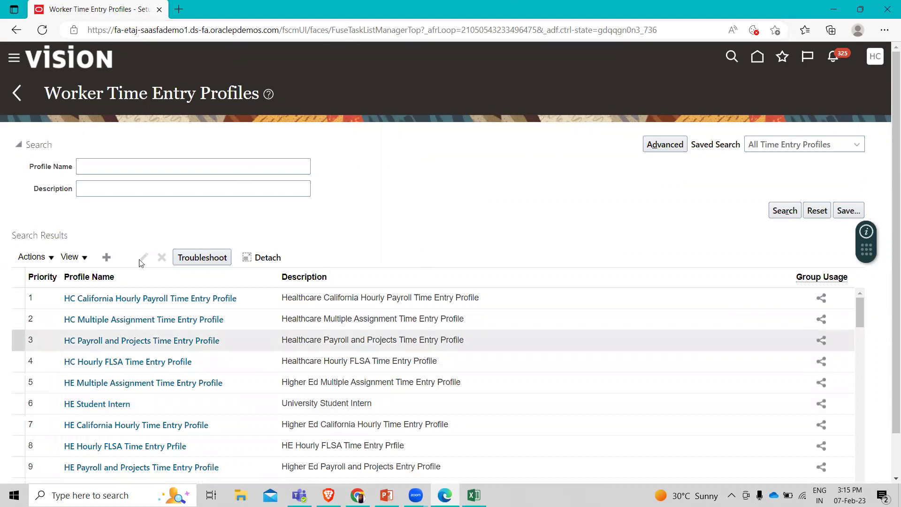
{"action": "left_click", "coordinate": [107, 261]}
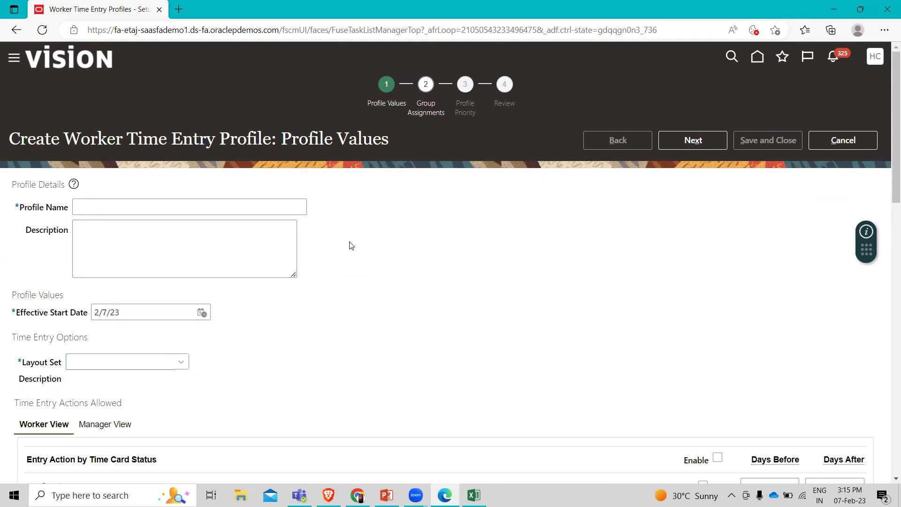
Step: Name the profile 'Fusion Weekly Absence & Payroll' and describe its entry actions and layout set
{"action": "left_click", "coordinate": [145, 206]}
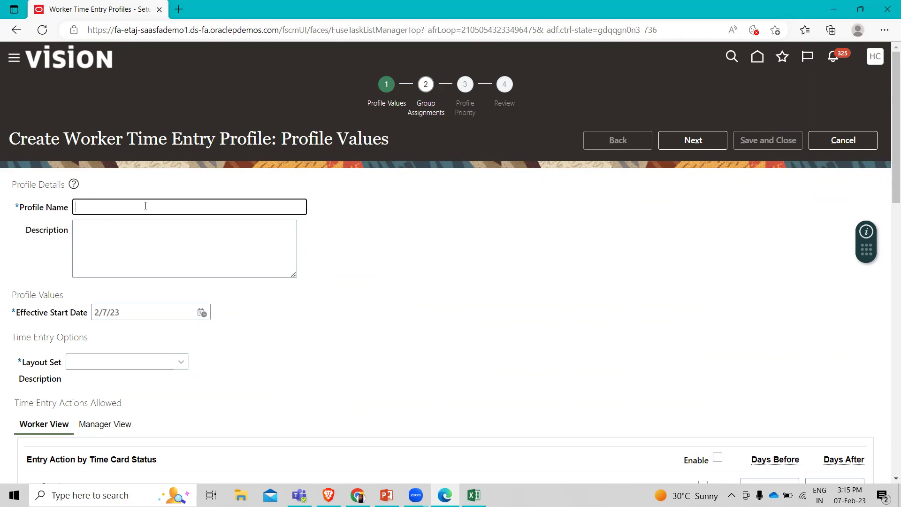
{"action": "type", "text": "Fusion Weekly Absence & Payroll"}
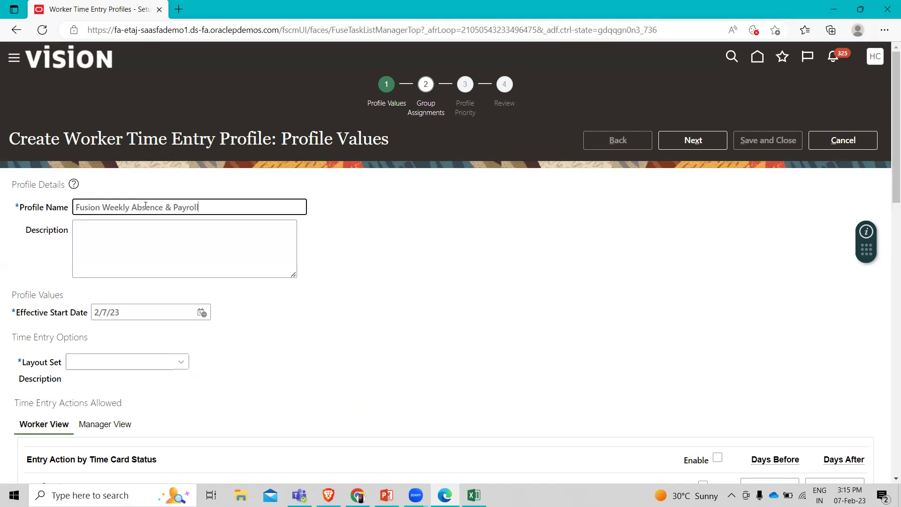
{"action": "left_click", "coordinate": [122, 230]}
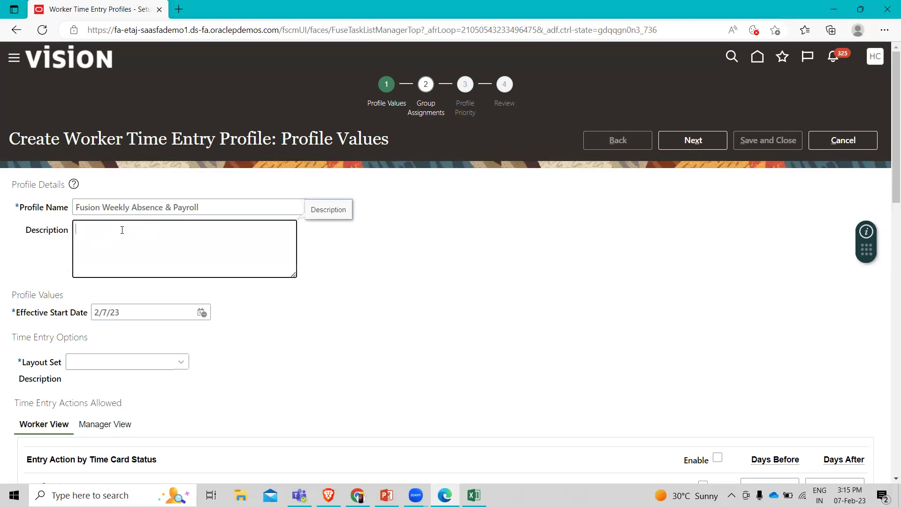
{"action": "type", "text": "Time entry actions enabled aga"}
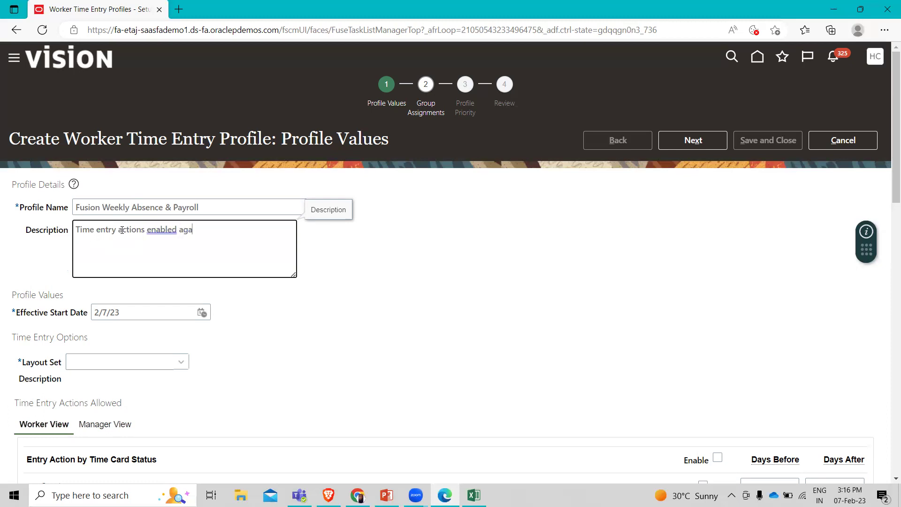
{"action": "type", "text": "inst "}
{"action": "type", "text": "the"}
{"action": "type", "text": " W"}
{"action": "type", "text": "k"}
{"action": "type", "text": "eekly"}
{"action": "type", "text": " Absencw"}
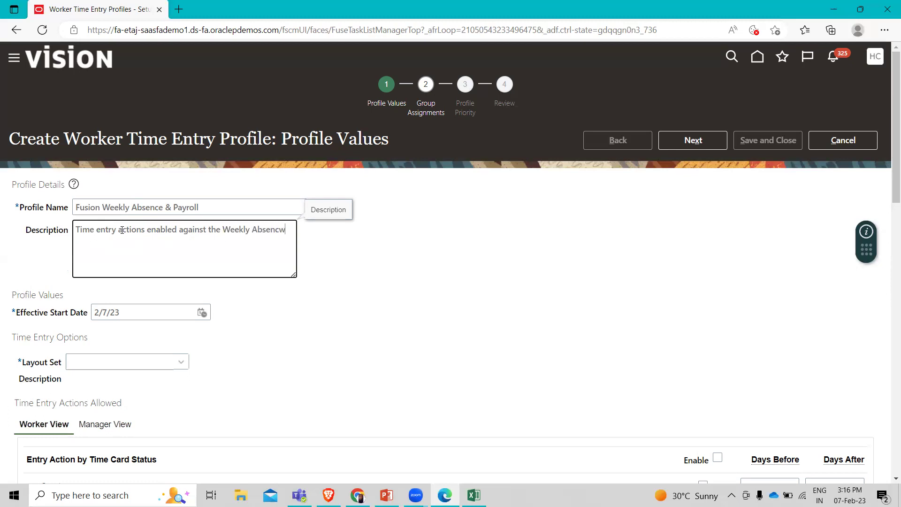
{"action": "key", "text": "BackSpace"}
{"action": "type", "text": "e & Payroll layout set"}
Step: Change the effective start date to 1/1/23
{"action": "left_click", "coordinate": [111, 312]}
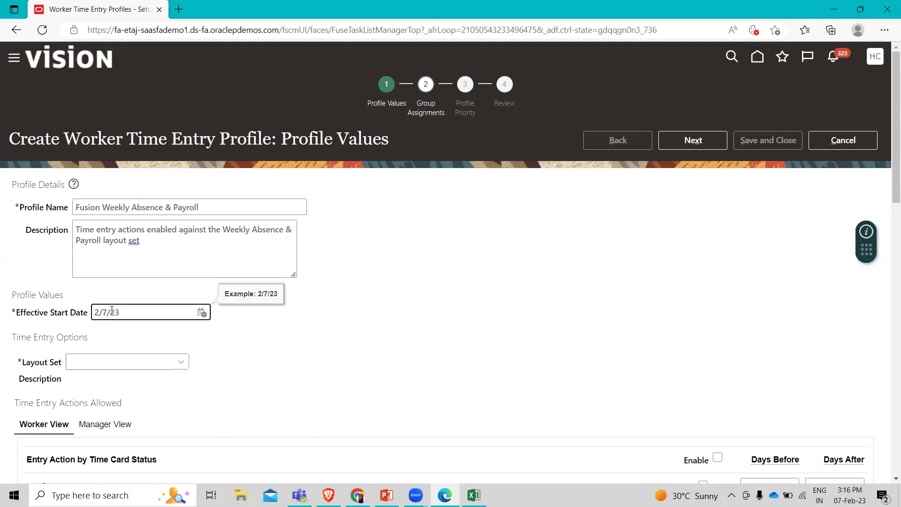
{"action": "key", "text": "BackSpace"}
{"action": "type", "text": "1"}
{"action": "key", "text": "BackSpace"}
{"action": "type", "text": "1"}
Step: Search layout sets by the name 'Fusion' and select Fusion Absence & Payroll
{"action": "left_click", "coordinate": [180, 362]}
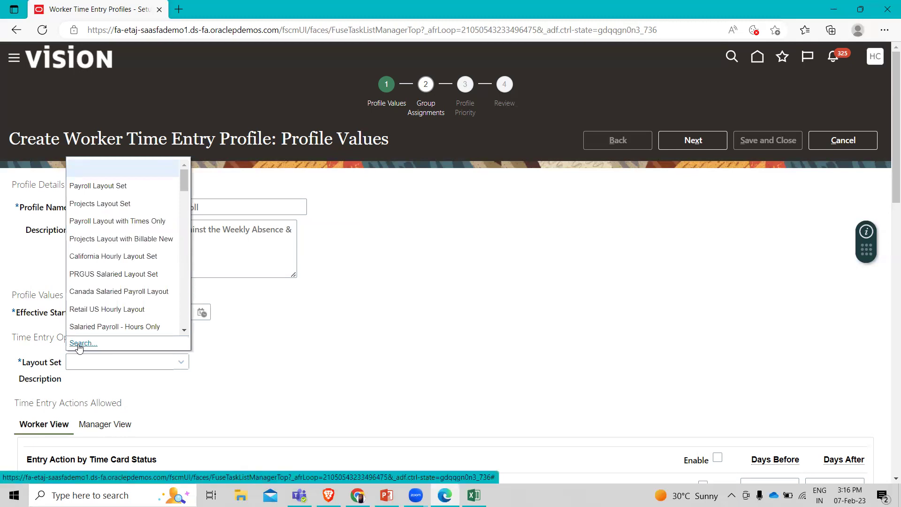
{"action": "left_click", "coordinate": [78, 344]}
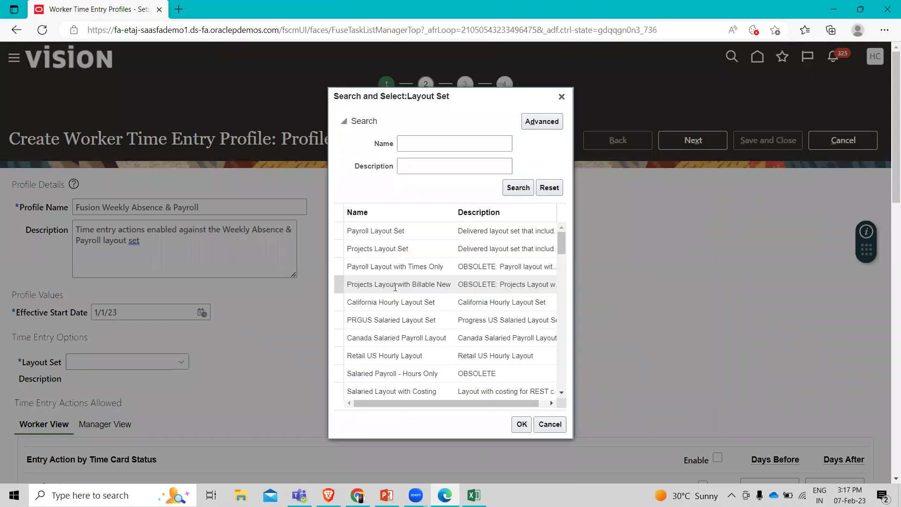
{"action": "scroll", "coordinate": [395, 288], "scroll_direction": "down", "scroll_amount": 1}
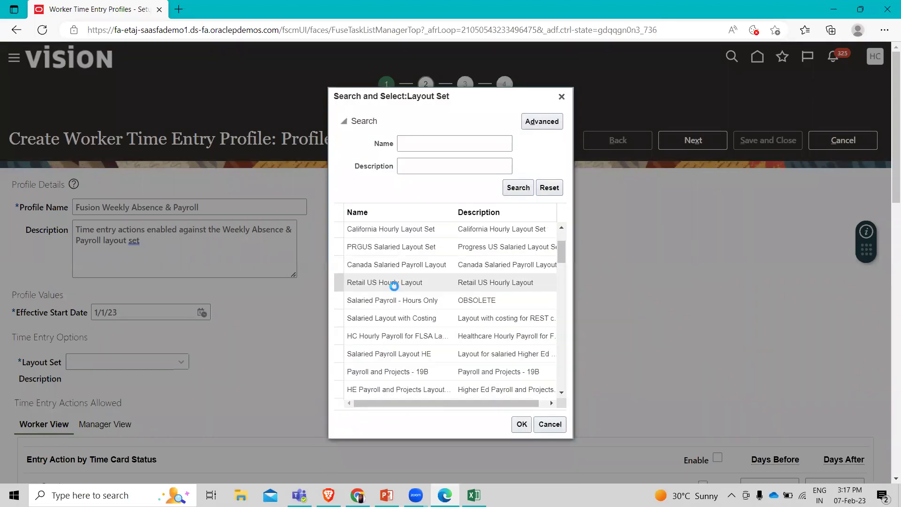
{"action": "scroll", "coordinate": [396, 290], "scroll_direction": "down", "scroll_amount": 1}
{"action": "scroll", "coordinate": [395, 289], "scroll_direction": "down", "scroll_amount": 2}
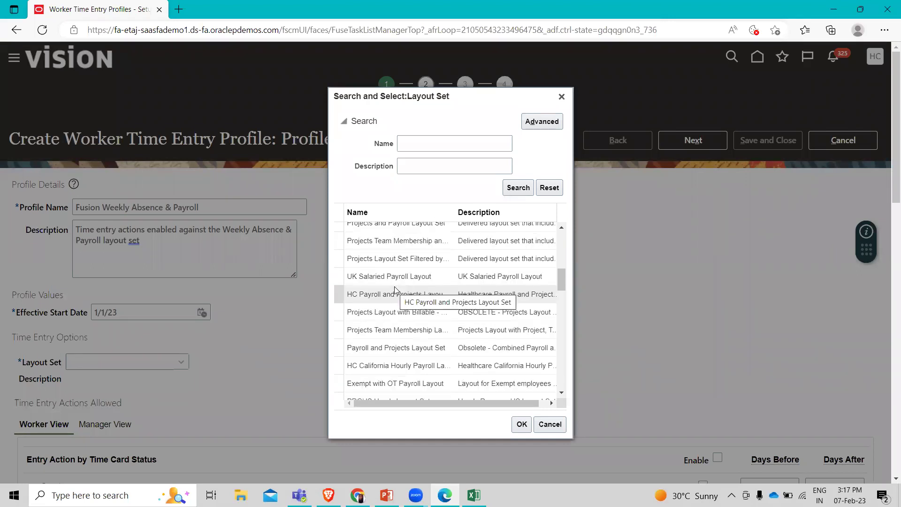
{"action": "scroll", "coordinate": [395, 287], "scroll_direction": "down", "scroll_amount": 1}
{"action": "scroll", "coordinate": [395, 286], "scroll_direction": "down", "scroll_amount": 2}
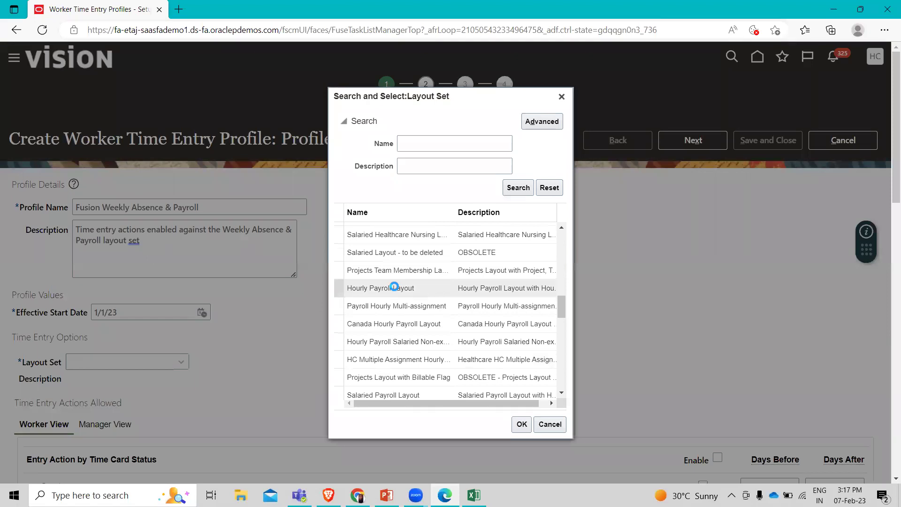
{"action": "scroll", "coordinate": [394, 286], "scroll_direction": "down", "scroll_amount": 2}
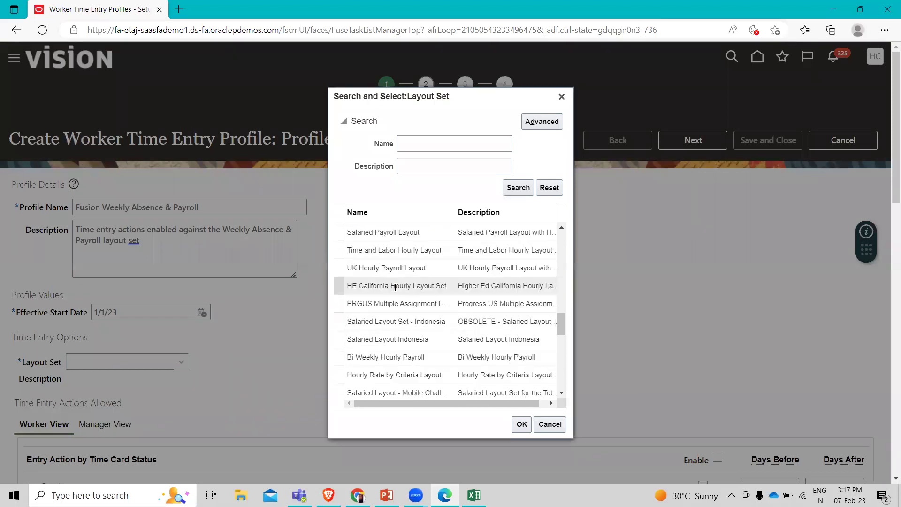
{"action": "left_click", "coordinate": [406, 138]}
{"action": "type", "text": "Fusiuo"}
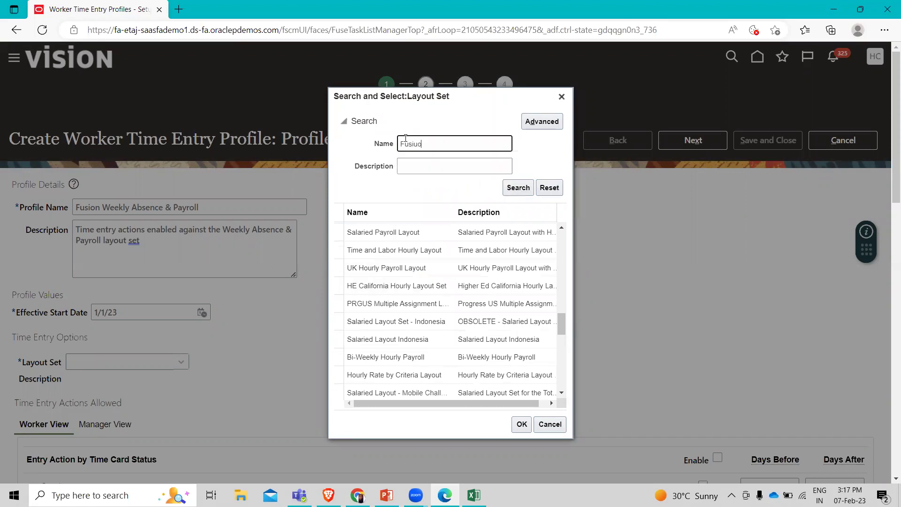
{"action": "key", "text": "BackSpace"}
{"action": "key", "text": "BackSpace"}
{"action": "type", "text": "on 2022"}
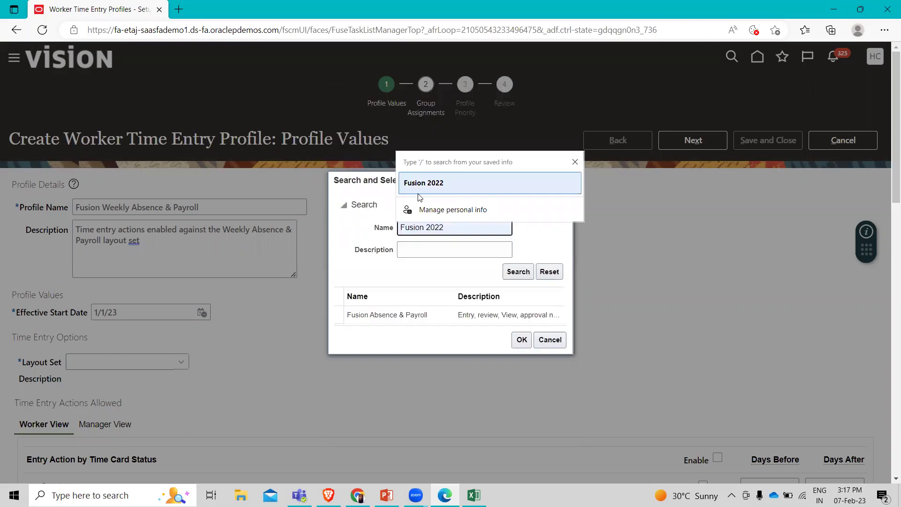
{"action": "key", "text": "Return"}
{"action": "left_click", "coordinate": [423, 317]}
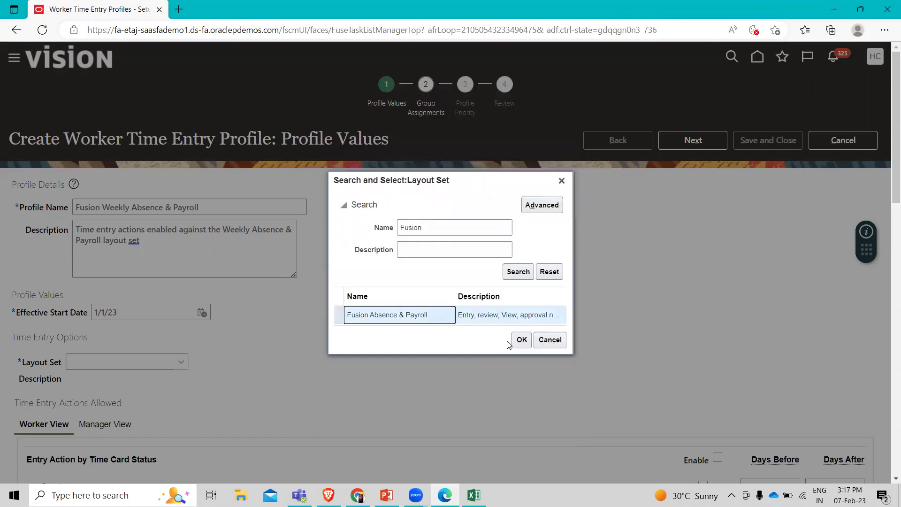
{"action": "left_click", "coordinate": [522, 340]}
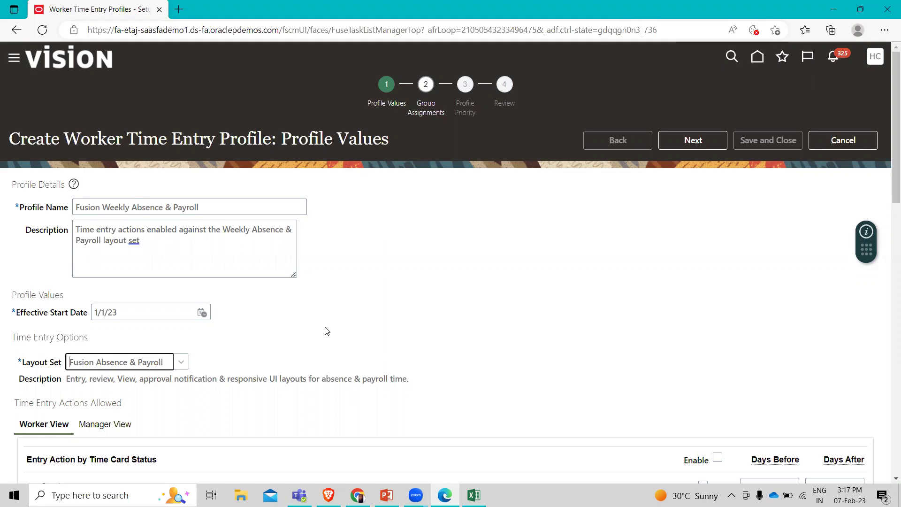
{"action": "scroll", "coordinate": [327, 331], "scroll_direction": "down", "scroll_amount": 1}
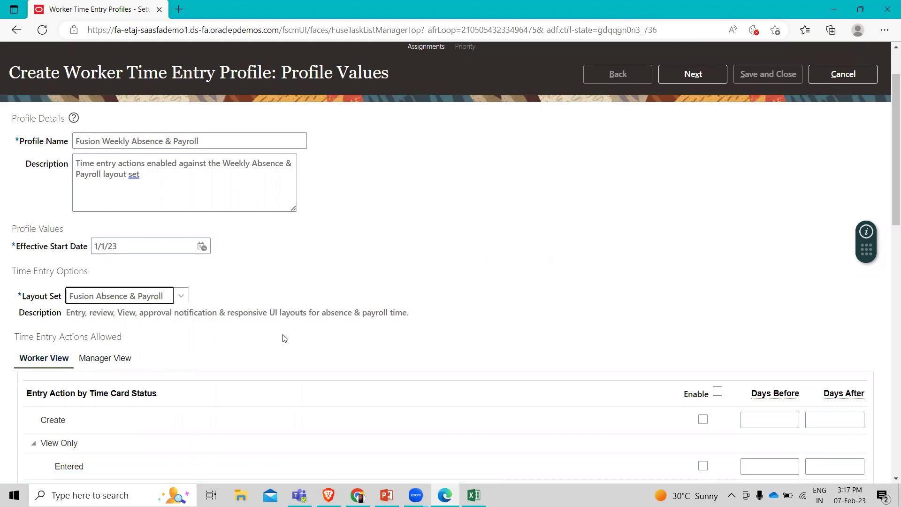
Step: Enable worker Create, plus View Only for Entered, Saved, Submitted, Rejected and Approved time cards
{"action": "scroll", "coordinate": [285, 338], "scroll_direction": "down", "scroll_amount": 2}
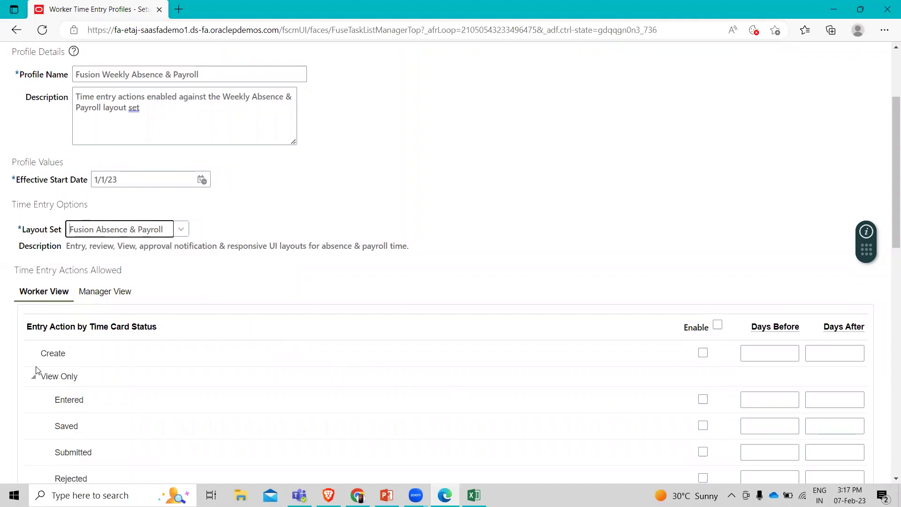
{"action": "left_click", "coordinate": [703, 354]}
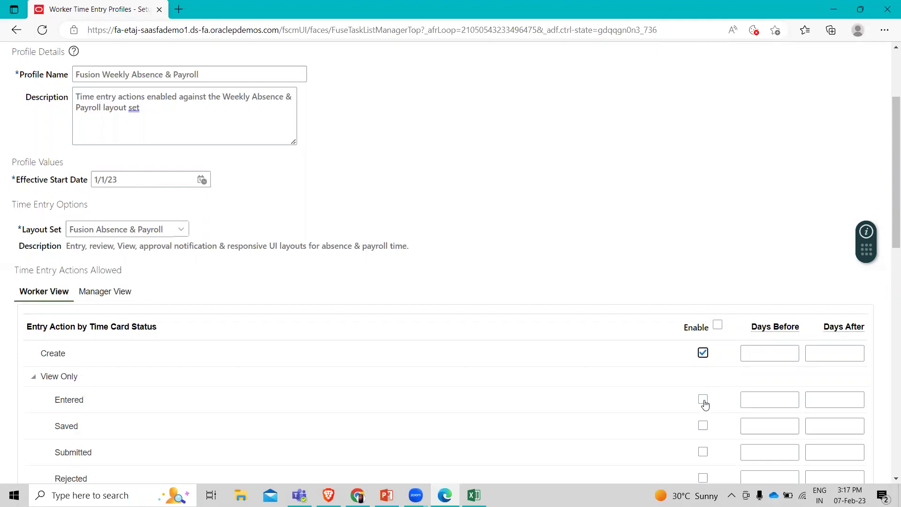
{"action": "left_click", "coordinate": [704, 402]}
{"action": "left_click", "coordinate": [703, 426]}
{"action": "left_click", "coordinate": [703, 451]}
{"action": "scroll", "coordinate": [641, 240], "scroll_direction": "down", "scroll_amount": 3}
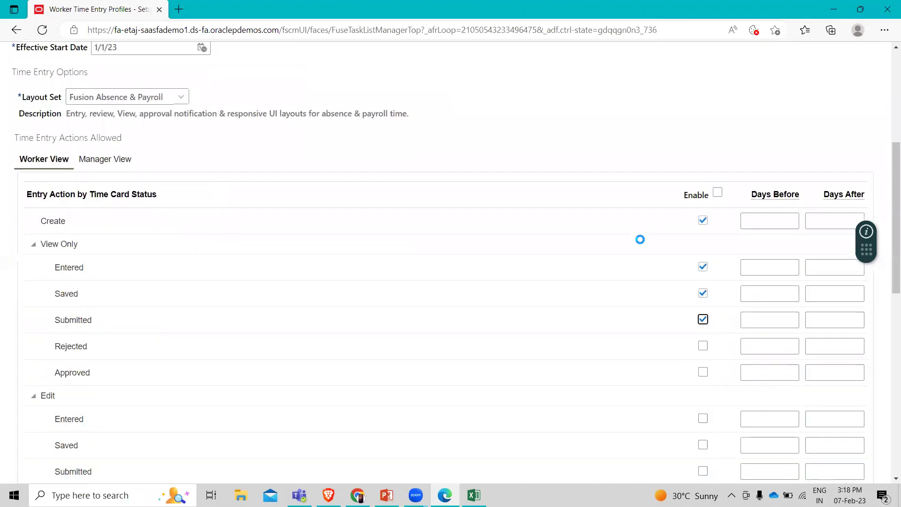
{"action": "left_click", "coordinate": [704, 348]}
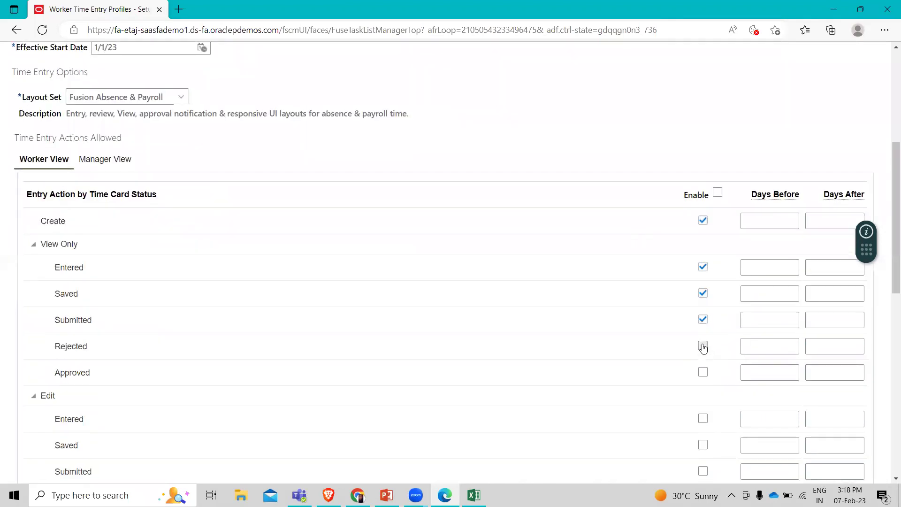
{"action": "left_click", "coordinate": [703, 373]}
{"action": "scroll", "coordinate": [554, 131], "scroll_direction": "down", "scroll_amount": 2}
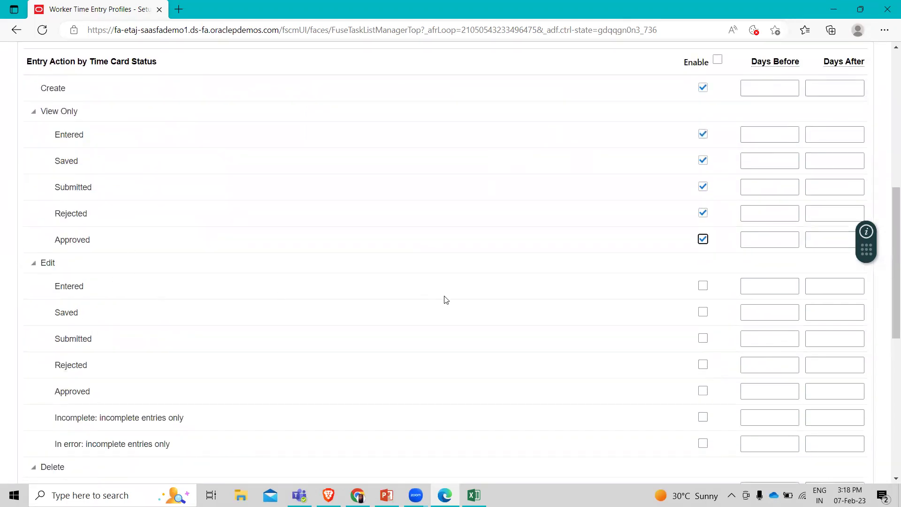
Step: Enable worker Edit for Entered, Saved, Rejected, Incomplete and In error, and Delete for Entered and Saved
{"action": "left_click", "coordinate": [703, 286]}
{"action": "left_click", "coordinate": [704, 316]}
{"action": "left_click", "coordinate": [706, 371]}
{"action": "left_click", "coordinate": [704, 421]}
{"action": "left_click", "coordinate": [703, 417]}
{"action": "left_click", "coordinate": [704, 444]}
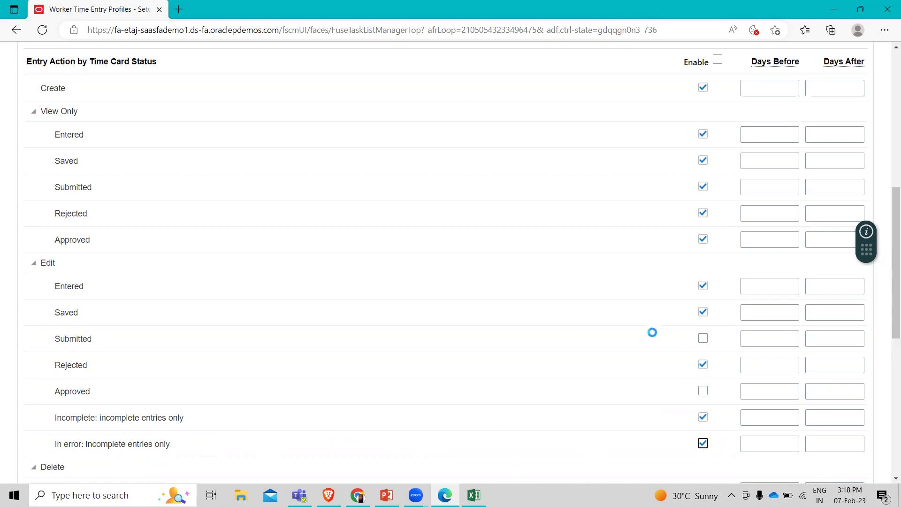
{"action": "scroll", "coordinate": [620, 258], "scroll_direction": "down", "scroll_amount": 5}
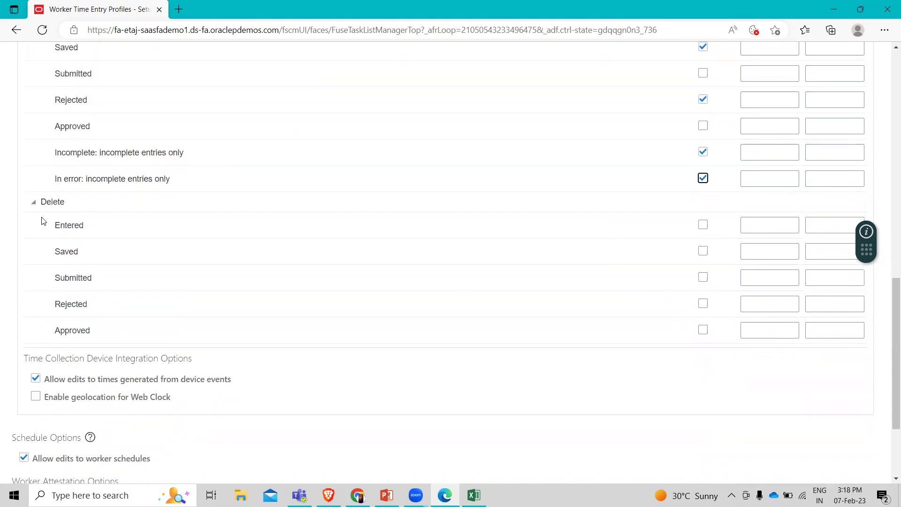
{"action": "left_click", "coordinate": [704, 227]}
{"action": "left_click", "coordinate": [705, 252]}
{"action": "scroll", "coordinate": [365, 398], "scroll_direction": "up", "scroll_amount": 6}
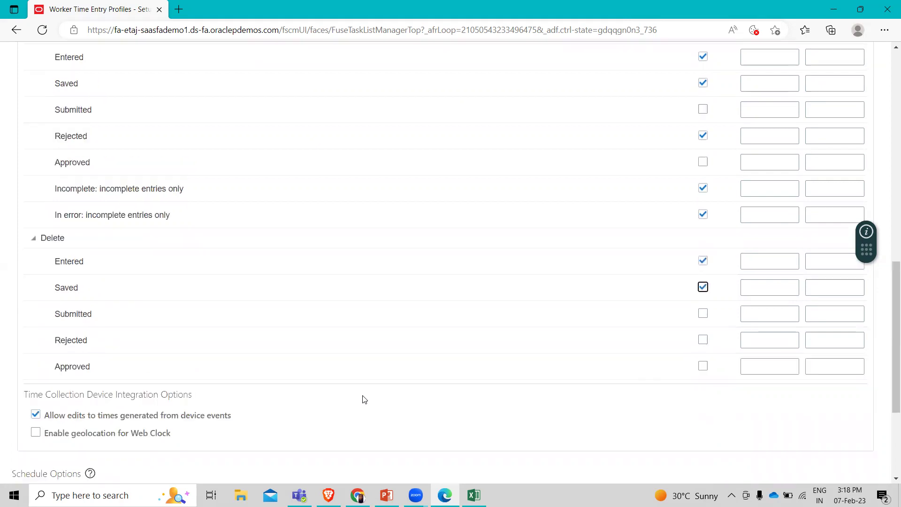
{"action": "scroll", "coordinate": [15, 217], "scroll_direction": "up", "scroll_amount": 4}
{"action": "left_click", "coordinate": [100, 226]}
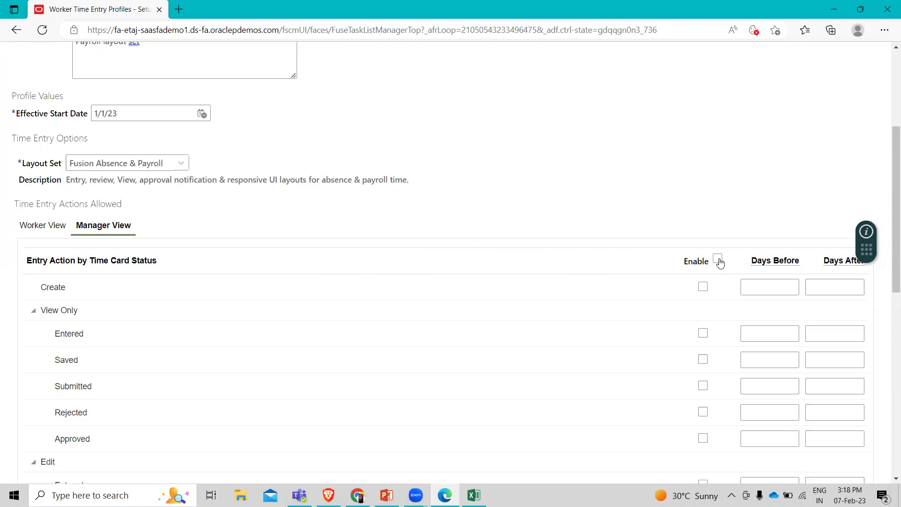
Step: Tick the Manager View Enable header checkbox to turn on all manager entry actions
{"action": "left_click", "coordinate": [718, 259]}
{"action": "scroll", "coordinate": [683, 189], "scroll_direction": "up", "scroll_amount": 4}
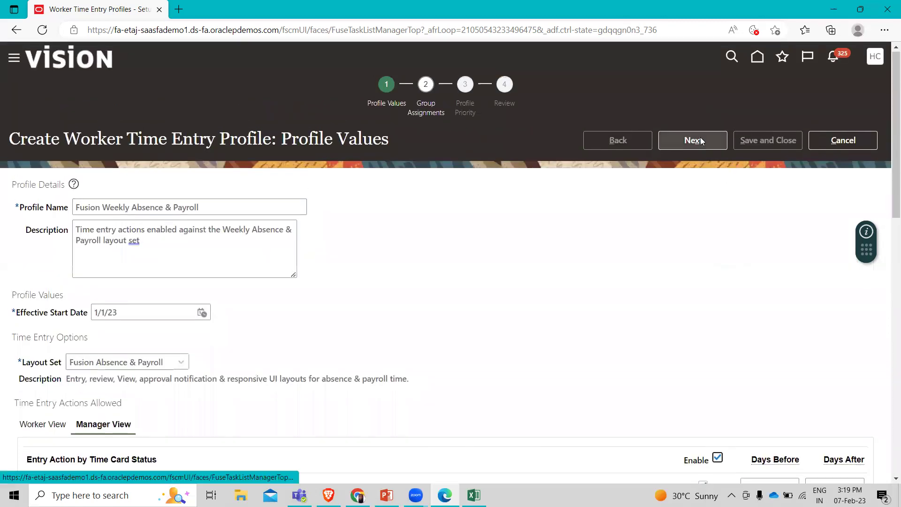
Step: Add a group assignment row for Fusion My Worker, found by typing 'Fusio', then proceed to Profile Priority
{"action": "left_click", "coordinate": [701, 140]}
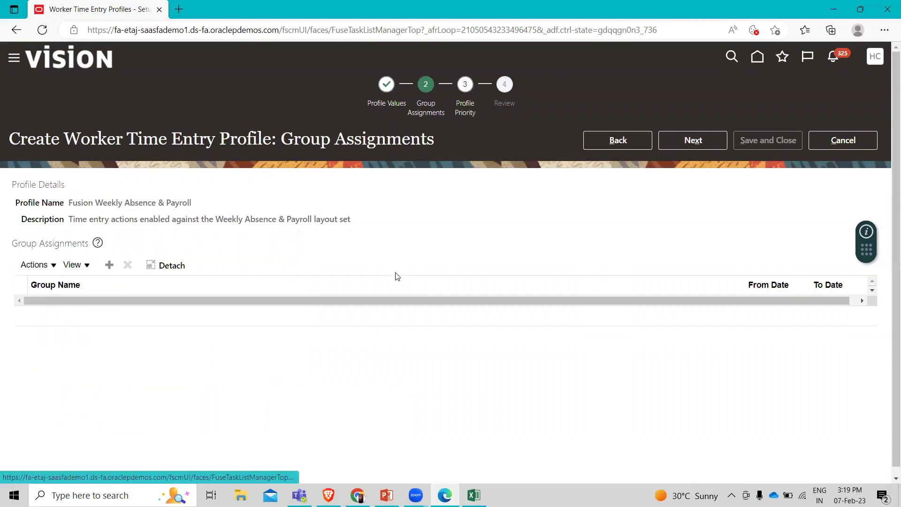
{"action": "left_click", "coordinate": [109, 265]}
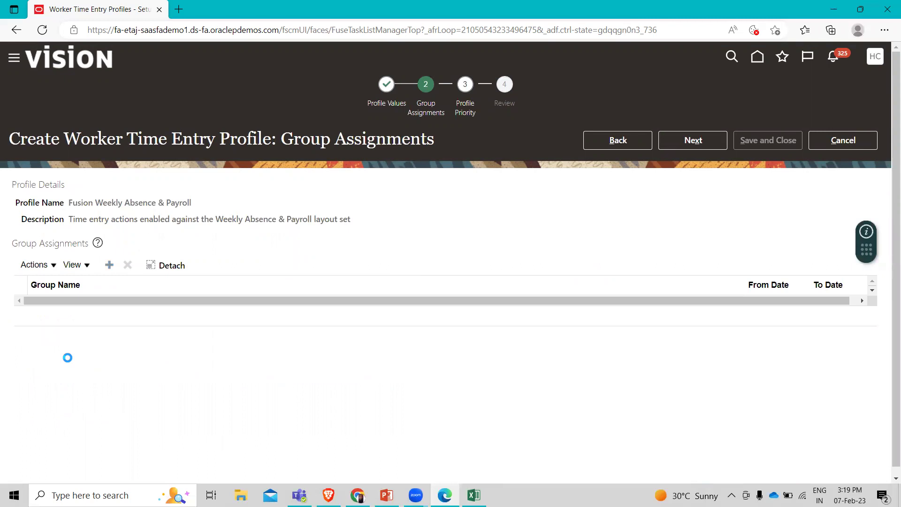
{"action": "left_click", "coordinate": [67, 307]}
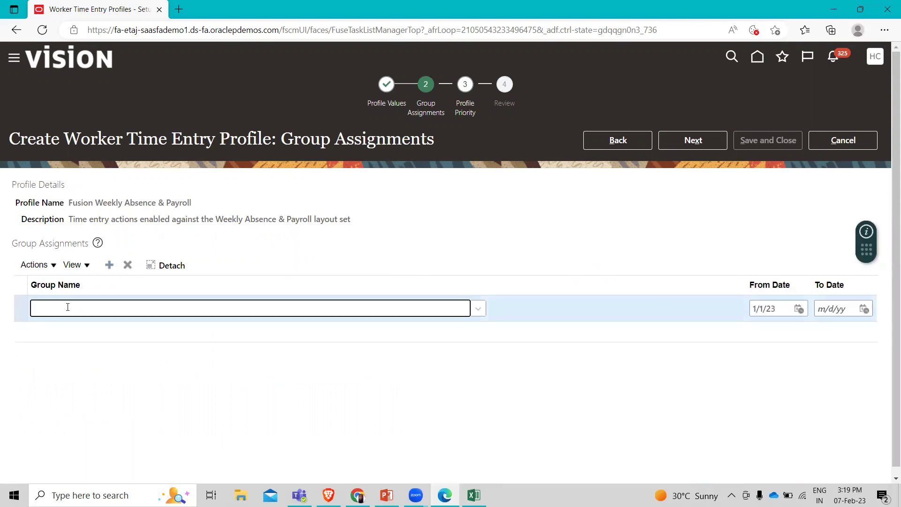
{"action": "type", "text": "Fusion"}
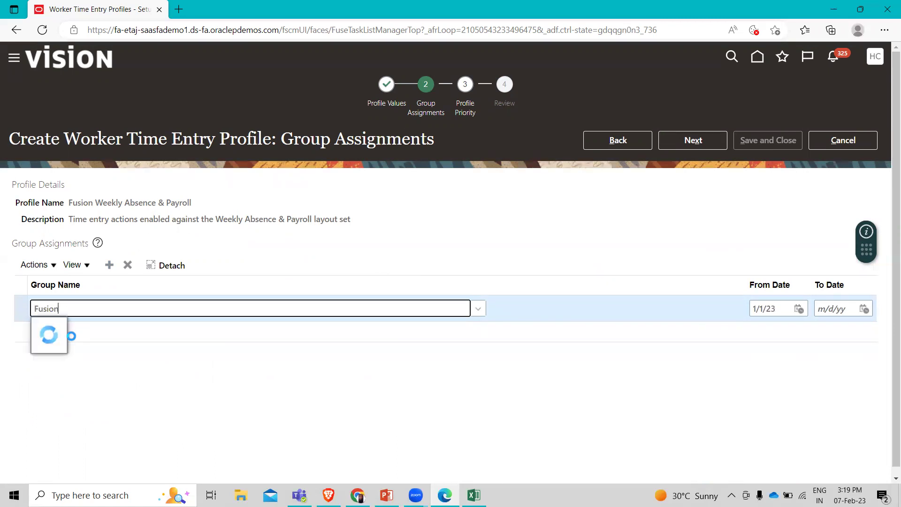
{"action": "left_click", "coordinate": [52, 324]}
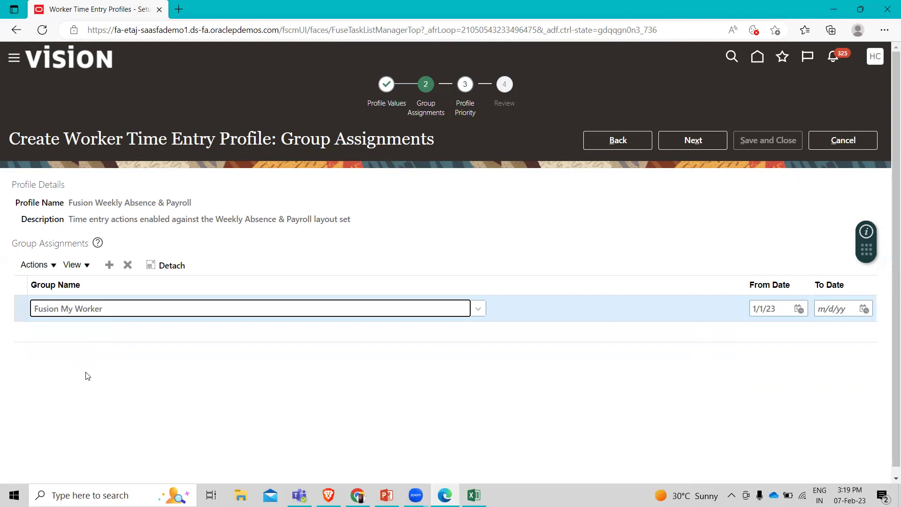
{"action": "left_click", "coordinate": [700, 146]}
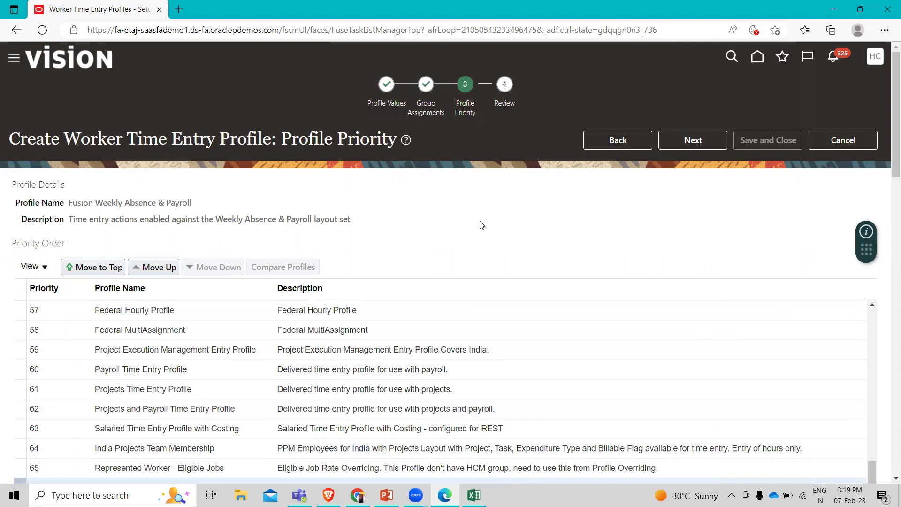
Step: Move the new profile row (66) to the top of the priority list and proceed to Review
{"action": "scroll", "coordinate": [481, 225], "scroll_direction": "down", "scroll_amount": 1}
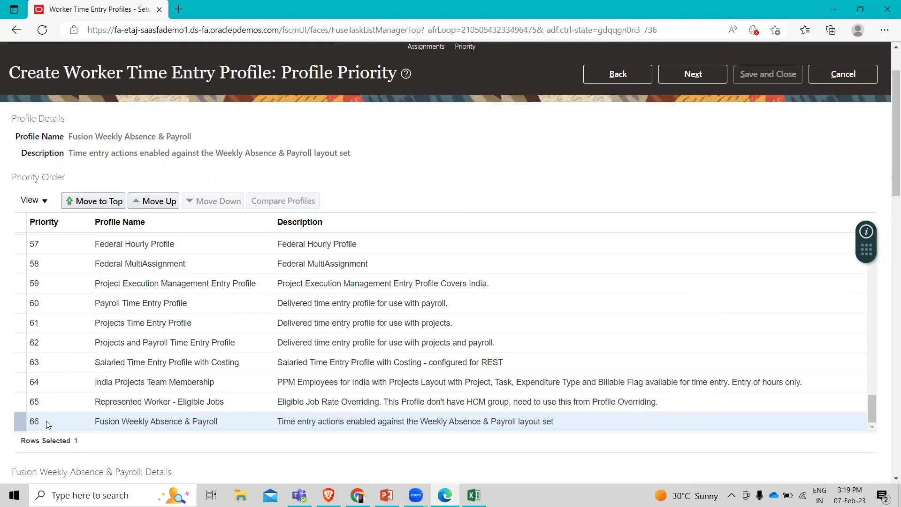
{"action": "left_click", "coordinate": [98, 201]}
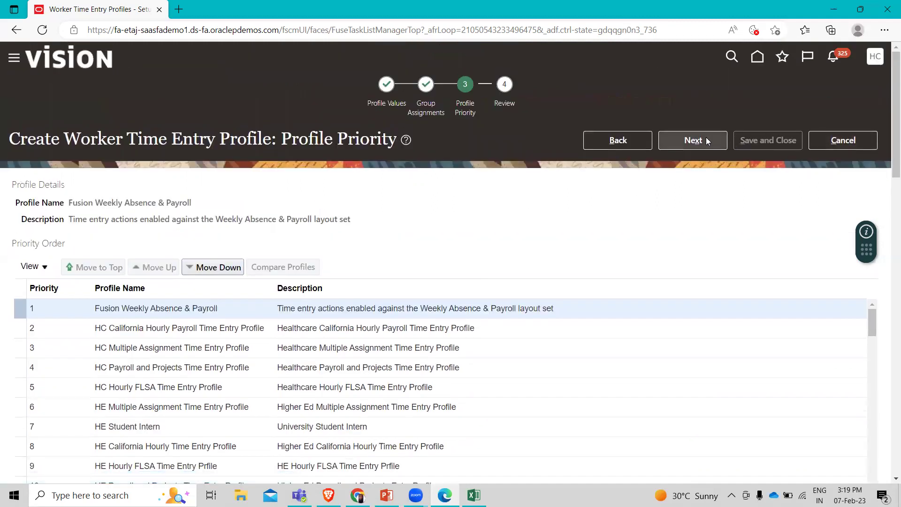
{"action": "left_click", "coordinate": [704, 138]}
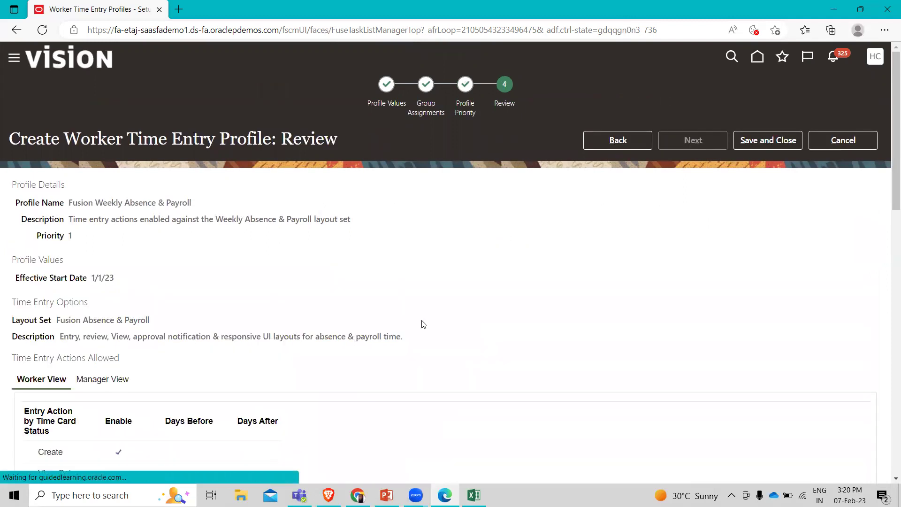
Step: Scroll through the Review summary to check entry actions and the Fusion My Worker group
{"action": "scroll", "coordinate": [447, 346], "scroll_direction": "down", "scroll_amount": 1}
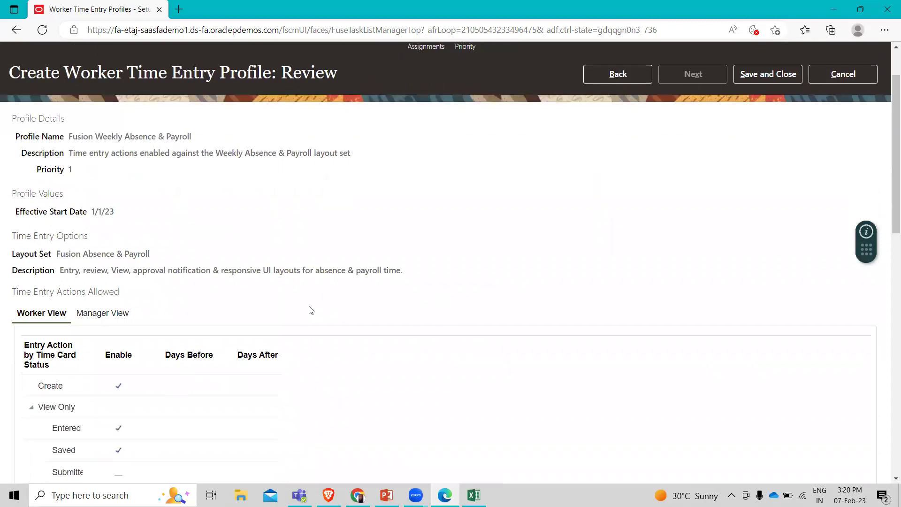
{"action": "scroll", "coordinate": [311, 308], "scroll_direction": "down", "scroll_amount": 1}
{"action": "scroll", "coordinate": [2, 410], "scroll_direction": "down", "scroll_amount": 2}
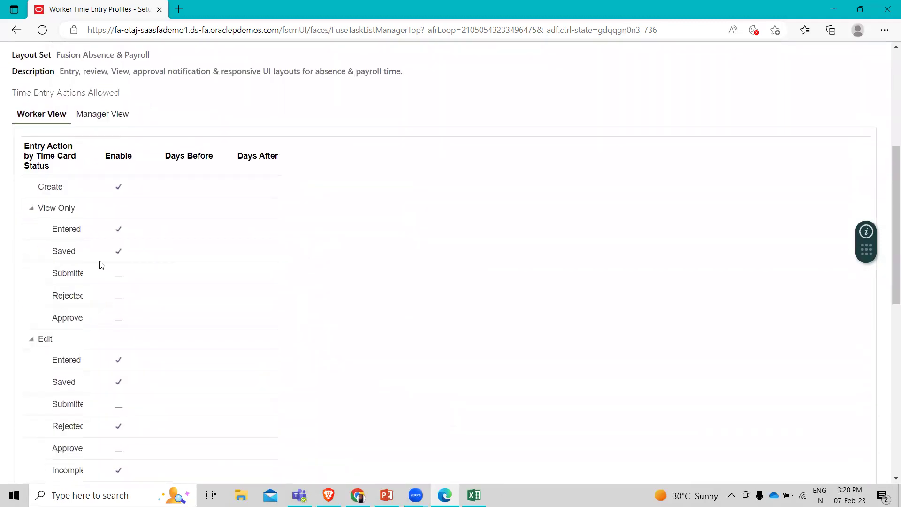
{"action": "scroll", "coordinate": [123, 359], "scroll_direction": "down", "scroll_amount": 2}
{"action": "scroll", "coordinate": [124, 360], "scroll_direction": "down", "scroll_amount": 4}
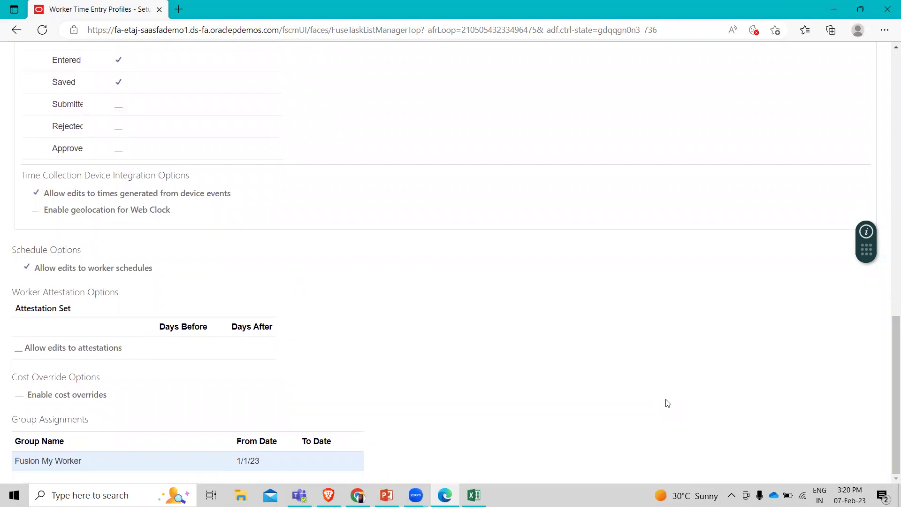
{"action": "scroll", "coordinate": [668, 404], "scroll_direction": "up", "scroll_amount": 2}
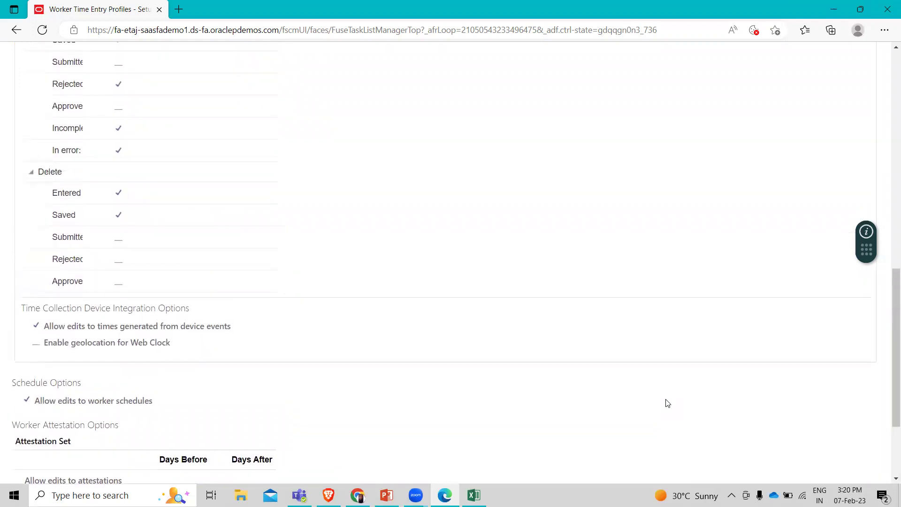
{"action": "scroll", "coordinate": [668, 403], "scroll_direction": "up", "scroll_amount": 9}
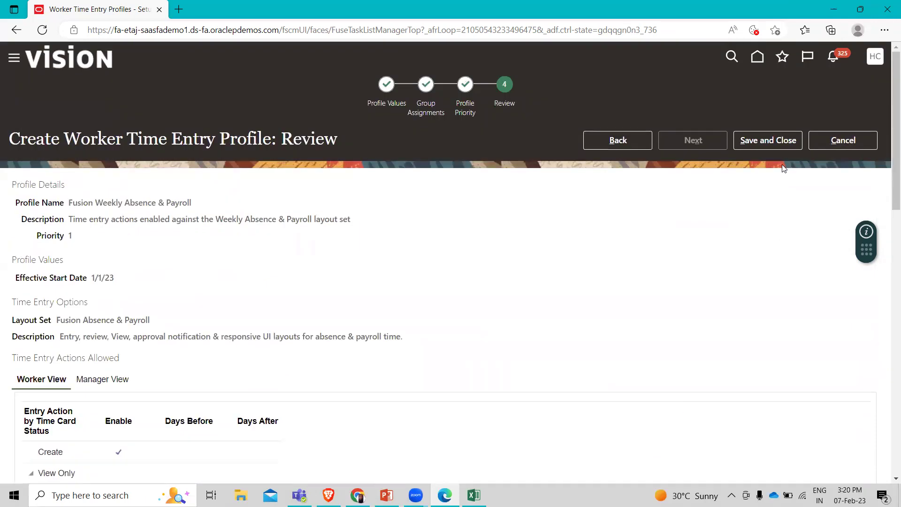
Step: Save and close the profile, then acknowledge the confirmation
{"action": "left_click", "coordinate": [773, 141]}
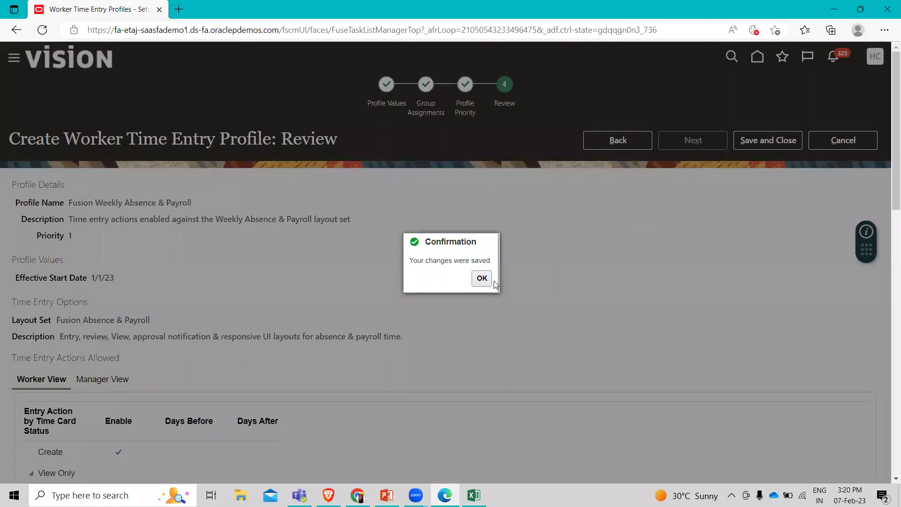
{"action": "left_click", "coordinate": [482, 278]}
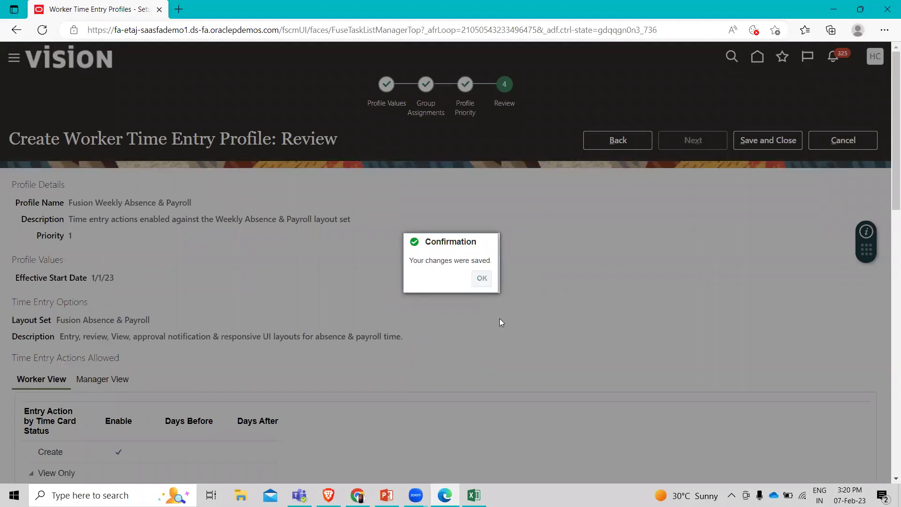